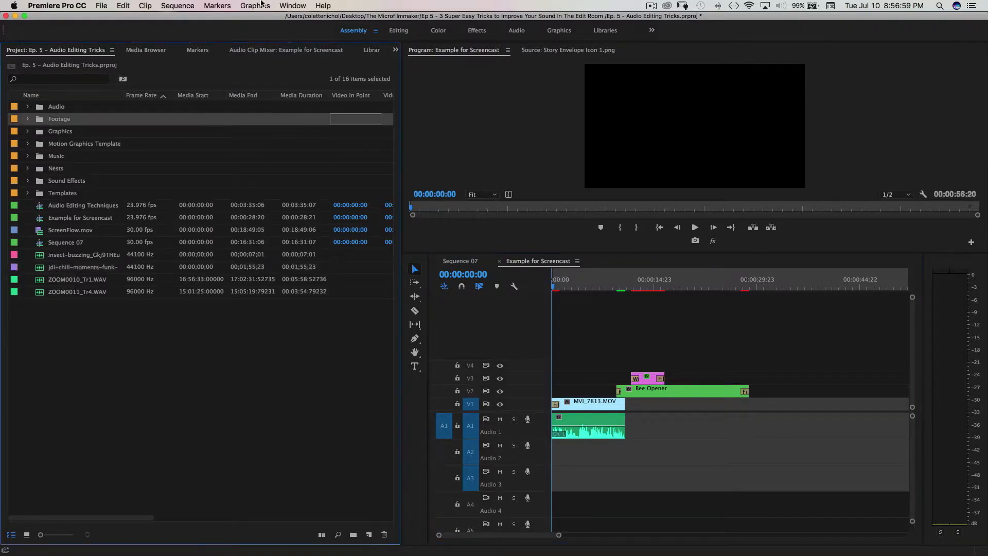
Display the available effects and expand Audio Transitions to show the Crossfade options
left_click(293, 6)
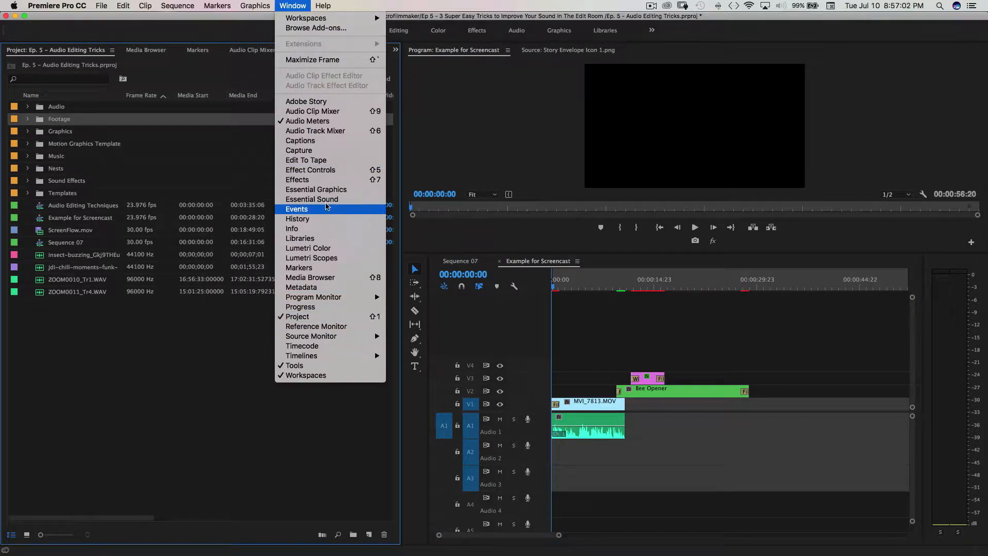
left_click(330, 180)
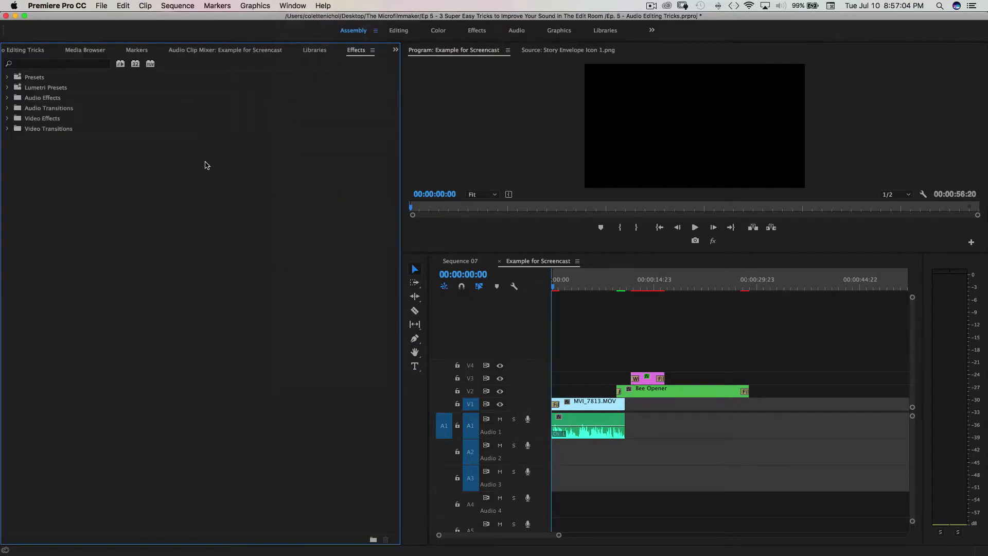
left_click(7, 97)
left_click(7, 98)
left_click(7, 108)
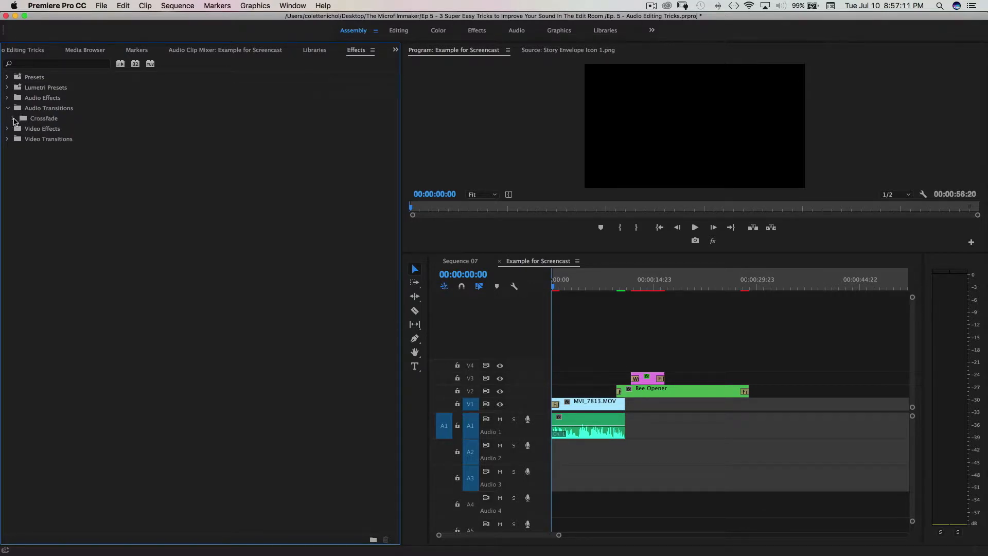
left_click(13, 119)
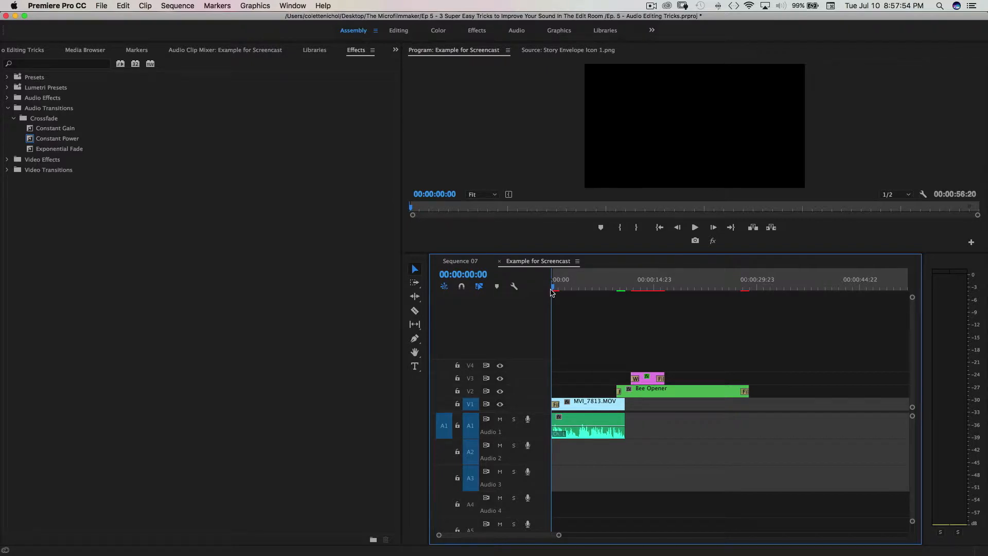
Play the opening of MVI_7813.MOV repeatedly to hear how its audio starts, and return the playhead to the beginning
key("=")
key("=")
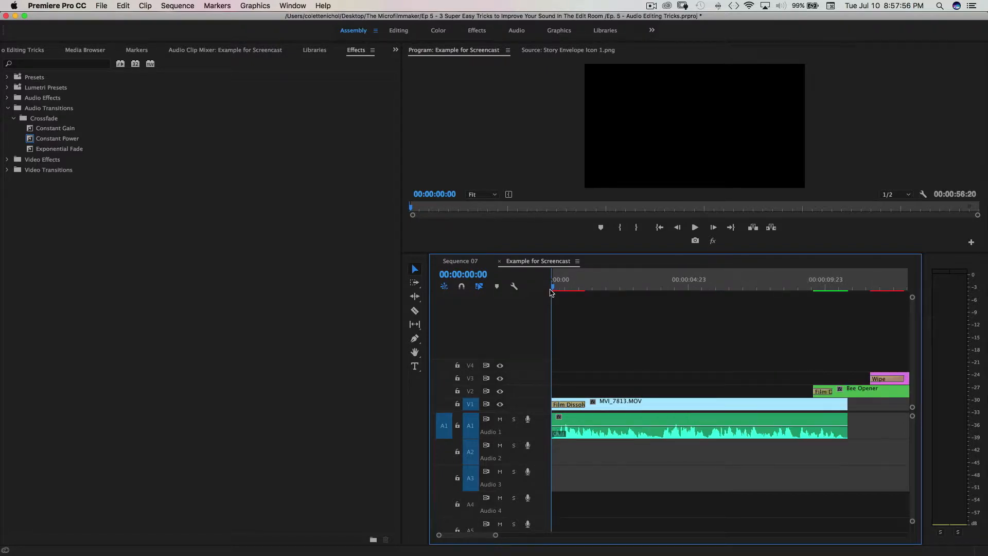
key("=")
key("=")
key("=")
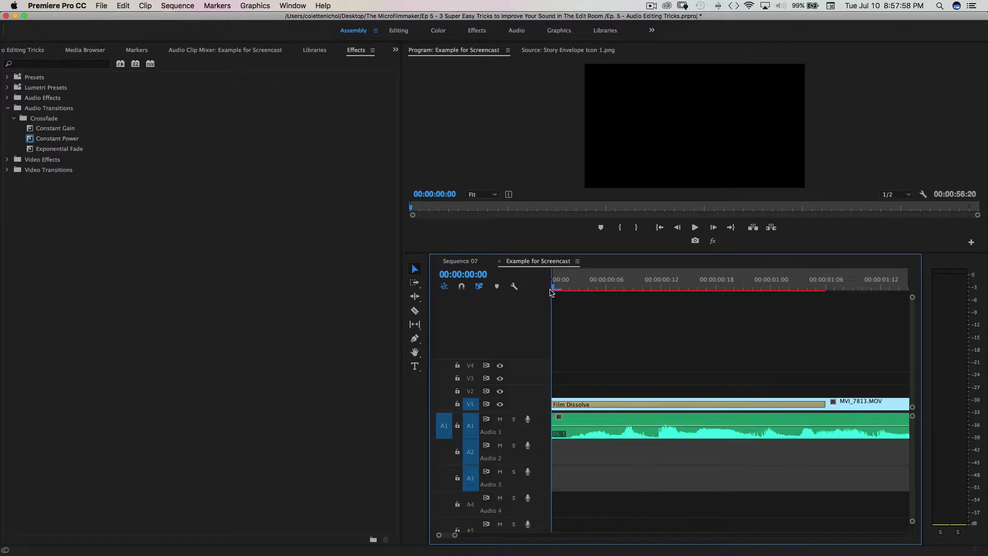
key("space")
key("space")
key("space")
left_click_drag(724, 291, 507, 286)
key("space")
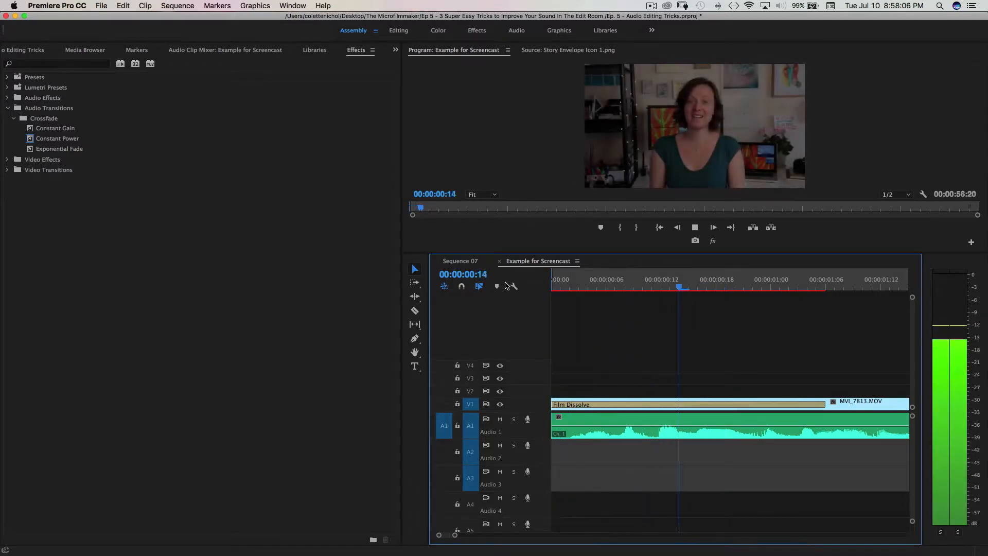
key("space")
left_click_drag(725, 289, 499, 320)
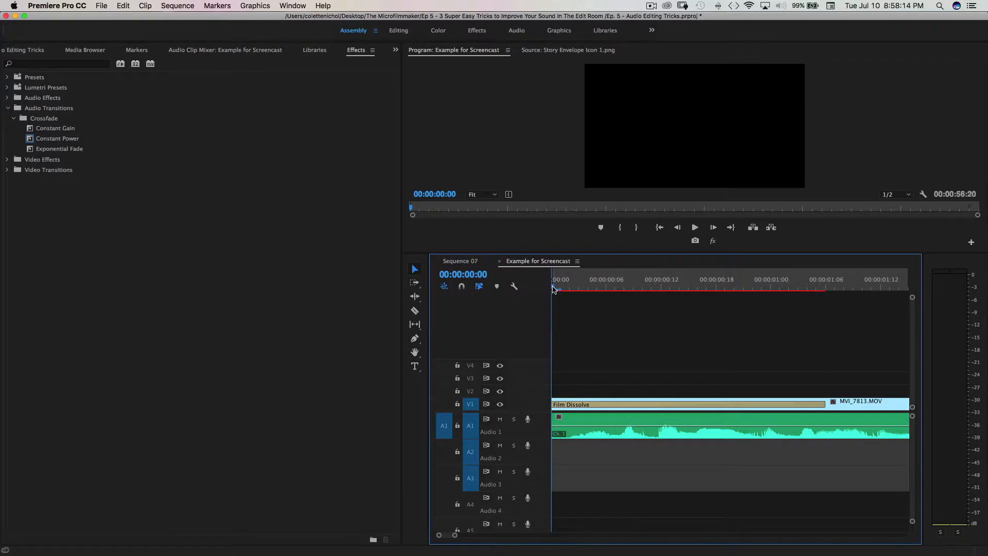
Split the A1 audio clip at 00:00:00:04 and delete the short piece before the cut
left_click_drag(556, 289, 592, 297)
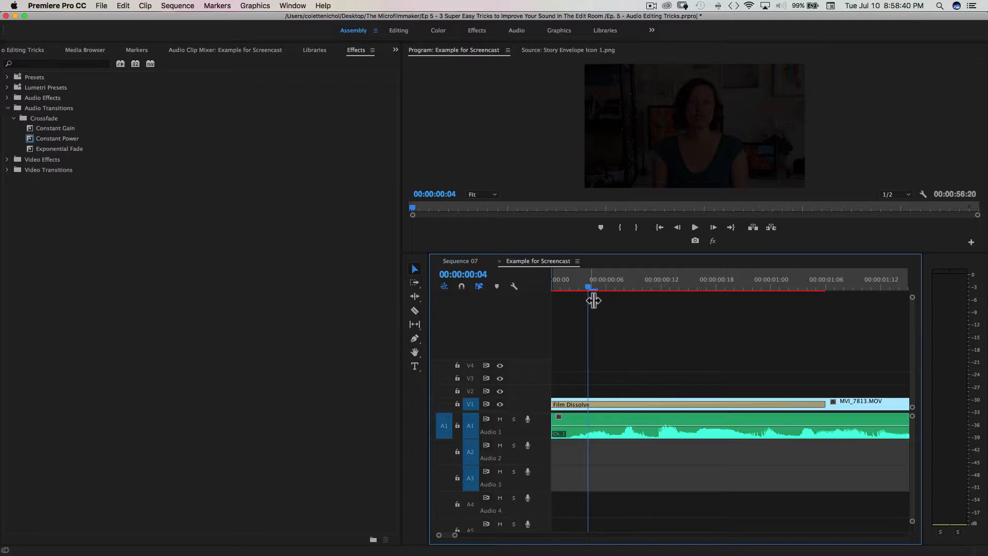
key("c")
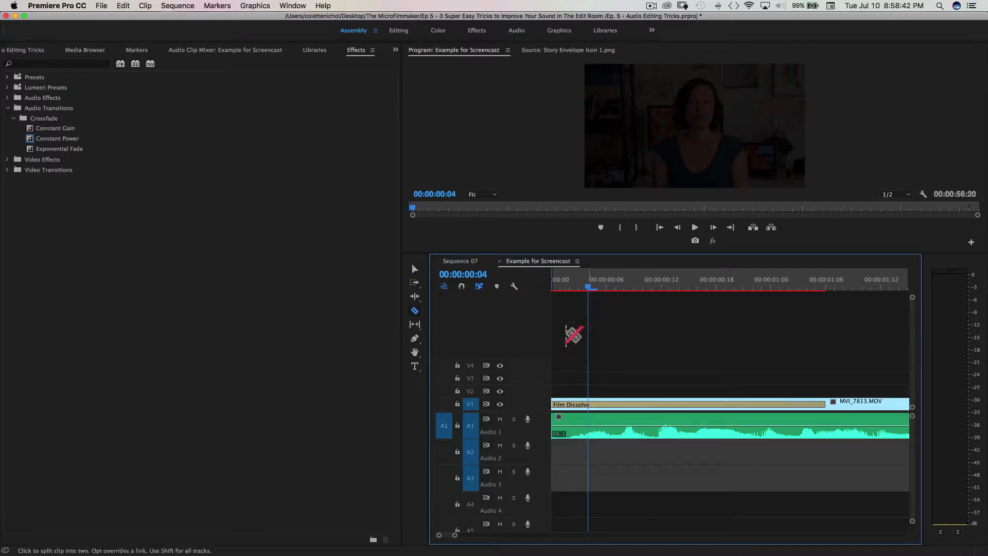
left_click(595, 427)
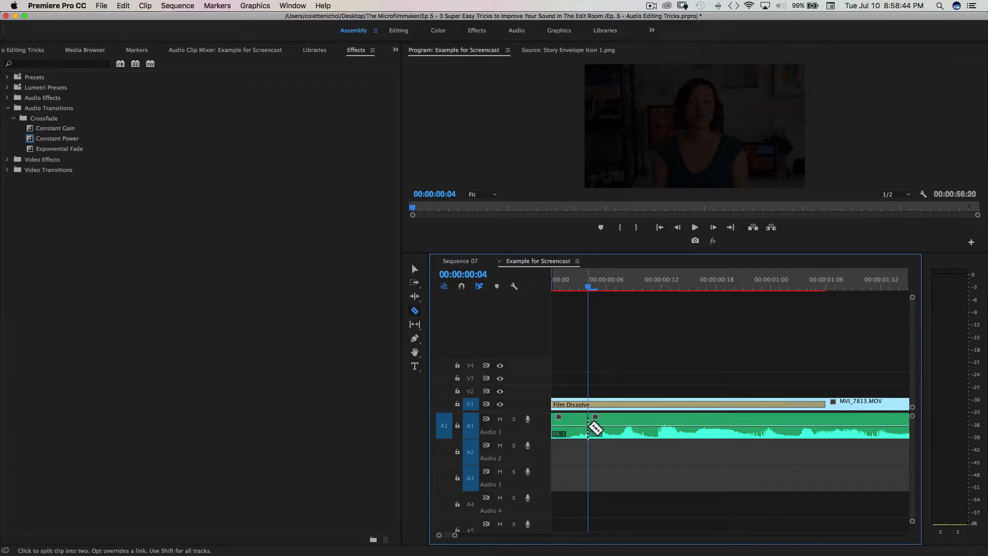
key("v")
left_click(581, 425)
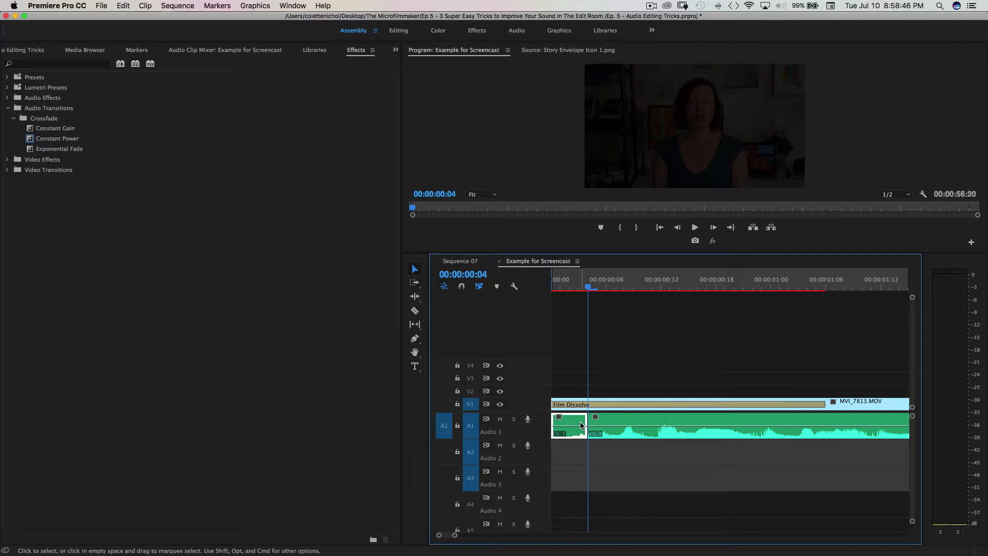
key("Delete")
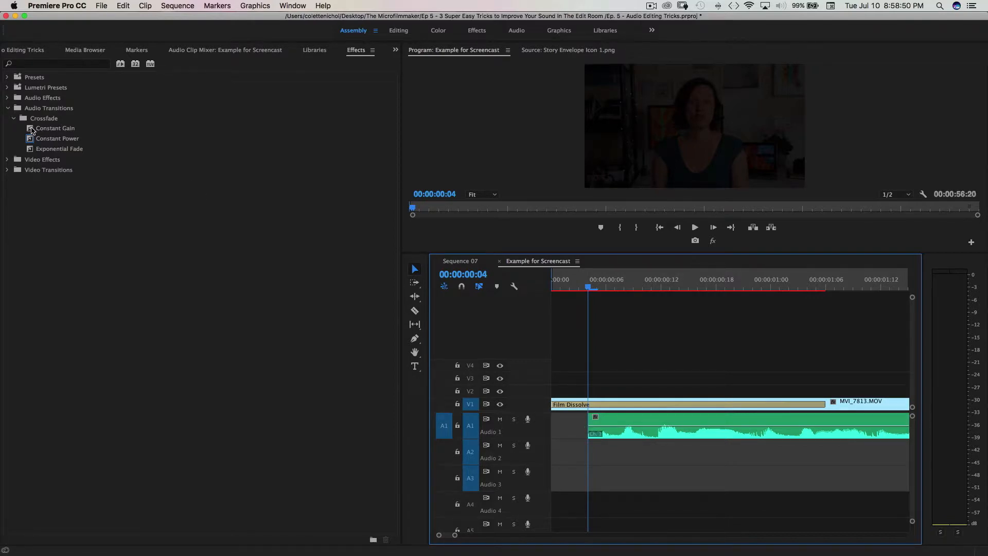
Apply a Constant Gain crossfade to the start of the trimmed A1 audio and play the opening to check the fade
left_click_drag(34, 130, 602, 419)
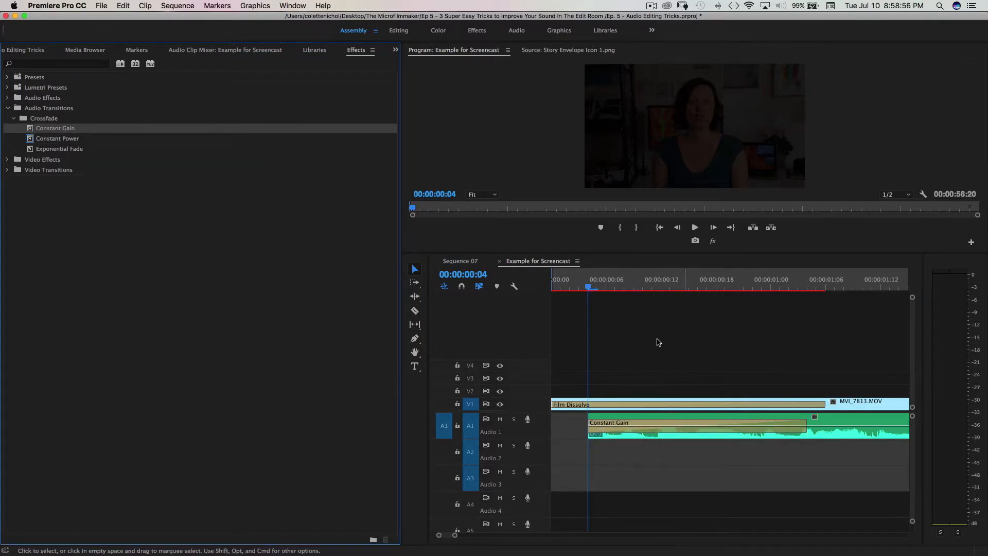
left_click_drag(588, 288, 547, 292)
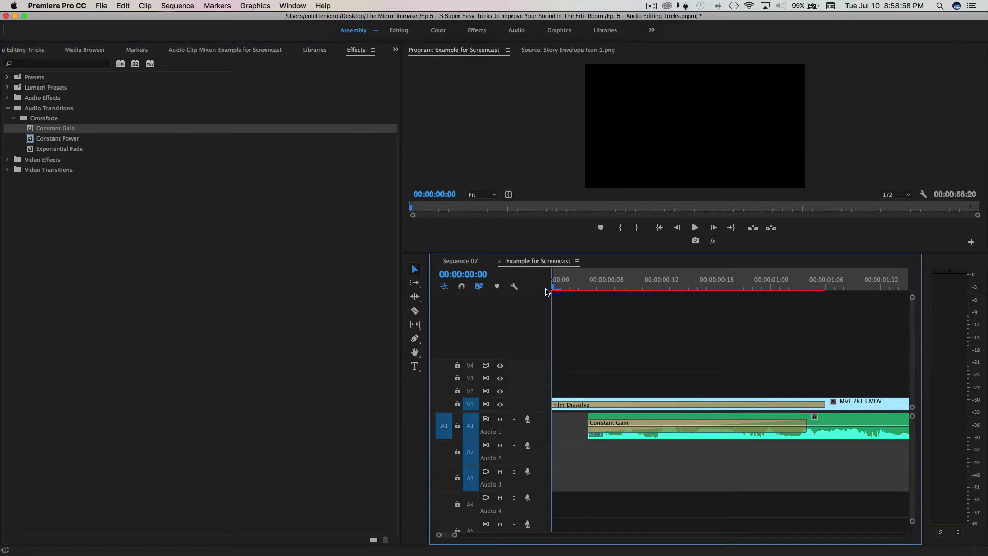
key("space")
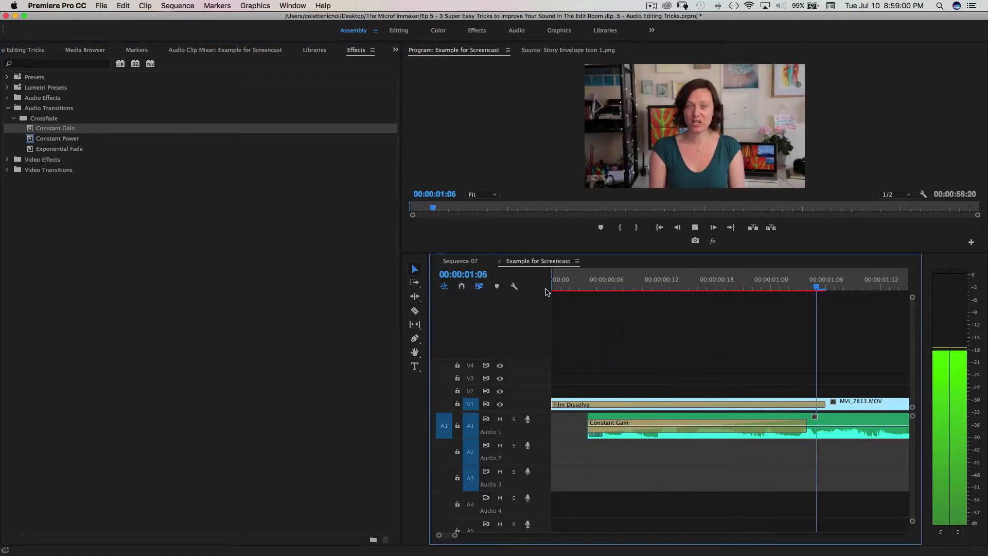
key("space")
left_click_drag(827, 286, 523, 269)
key("space")
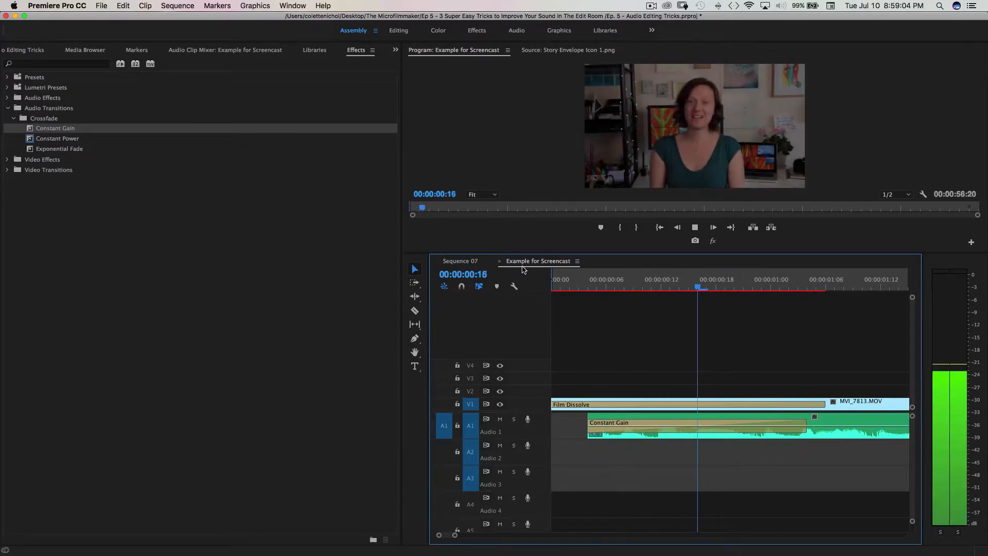
key("space")
Shorten the Constant Gain transition to about one frame and play the opening again
left_click_drag(799, 286, 589, 293)
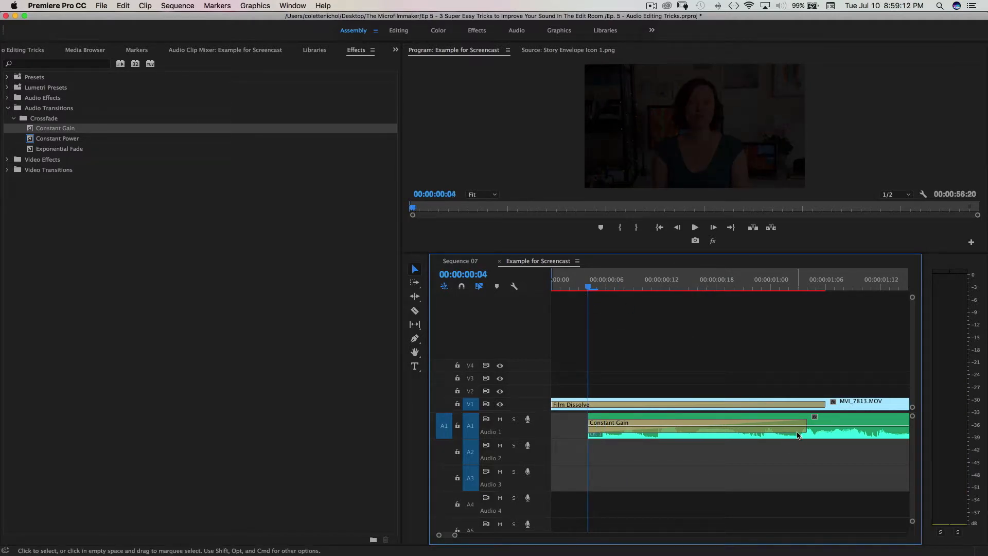
left_click_drag(806, 426, 598, 418)
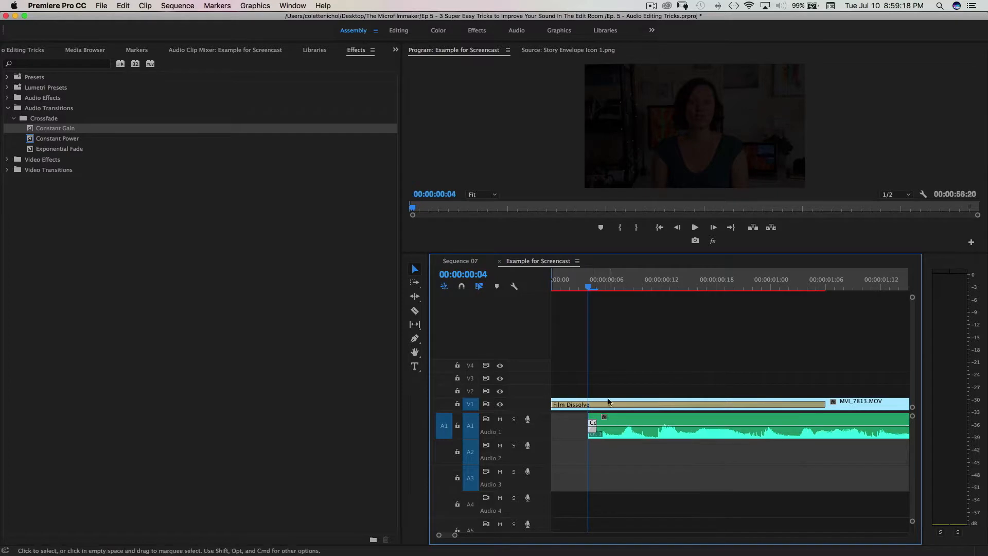
left_click_drag(589, 286, 530, 298)
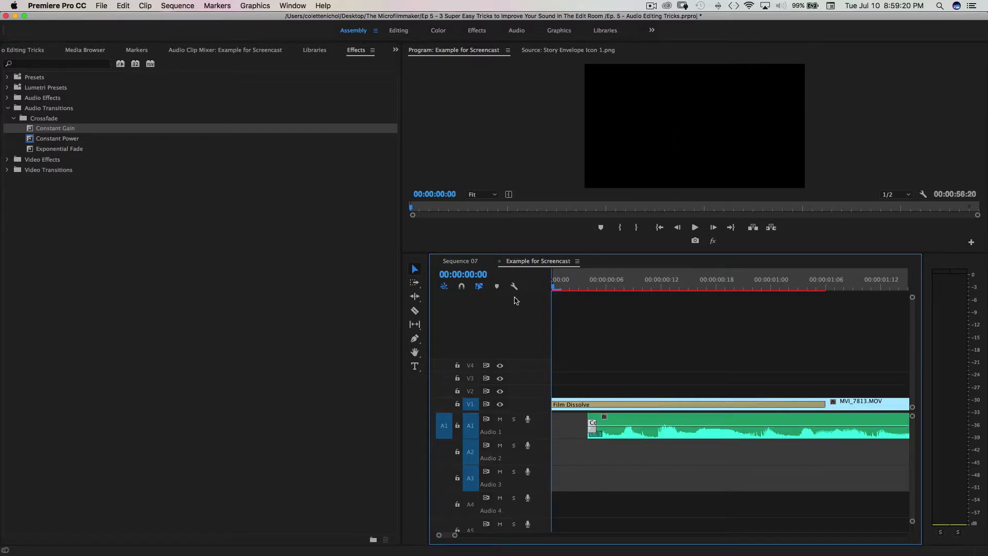
key("space")
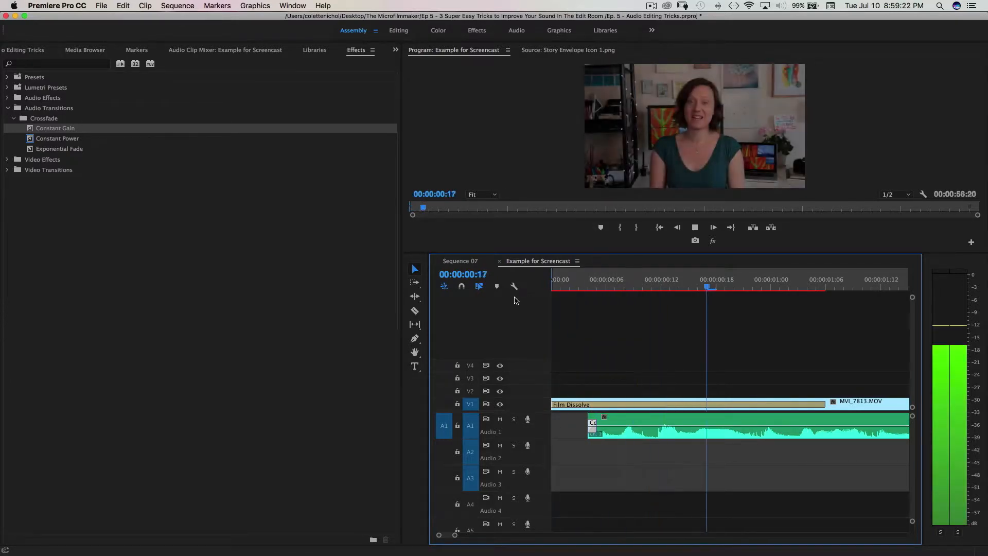
key("space")
left_click_drag(741, 291, 489, 287)
key("space")
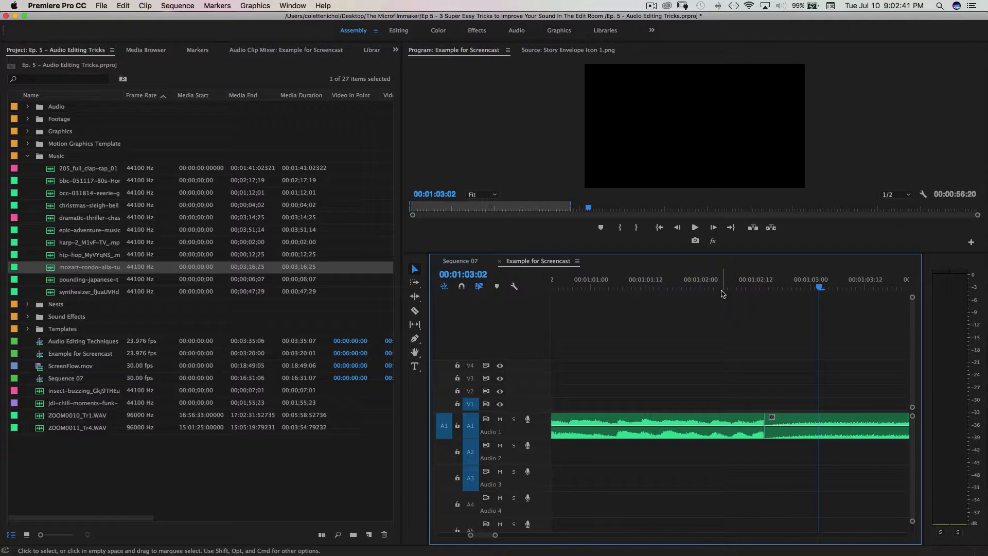
Play across the cut between the two music clips on A1 several times, starting around 00:01:02:00
left_click(703, 283)
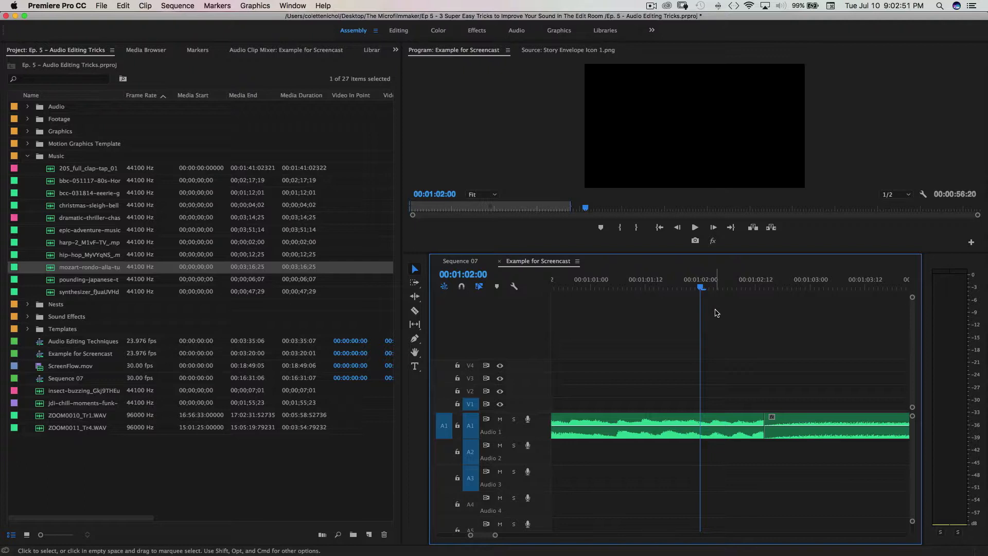
key("space")
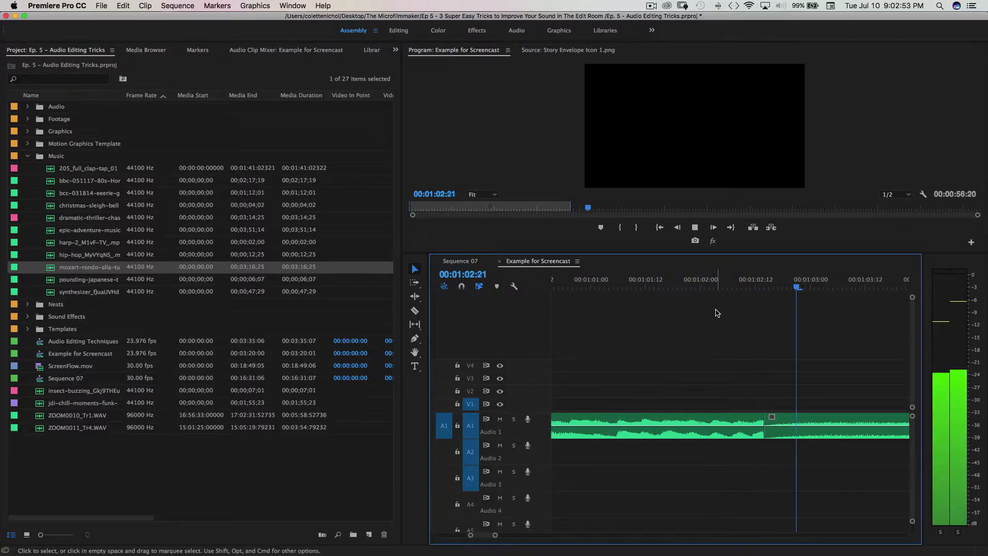
left_click(713, 278)
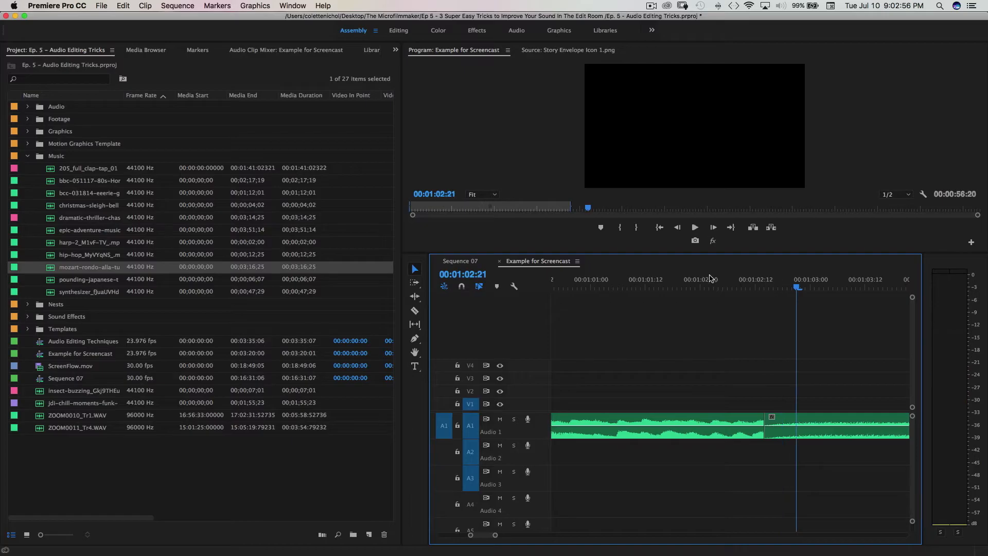
left_click(711, 287)
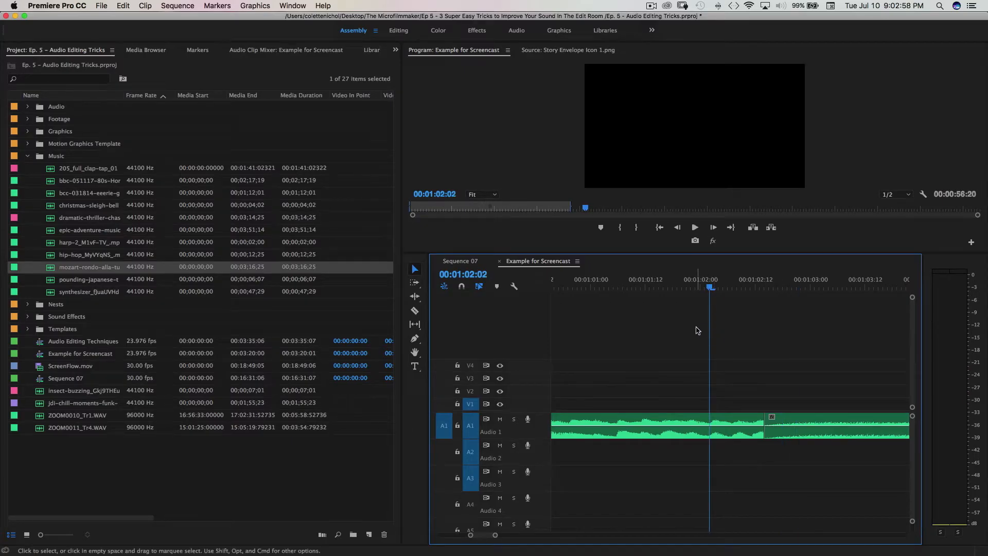
key("space")
left_click(711, 287)
key("space")
key("space")
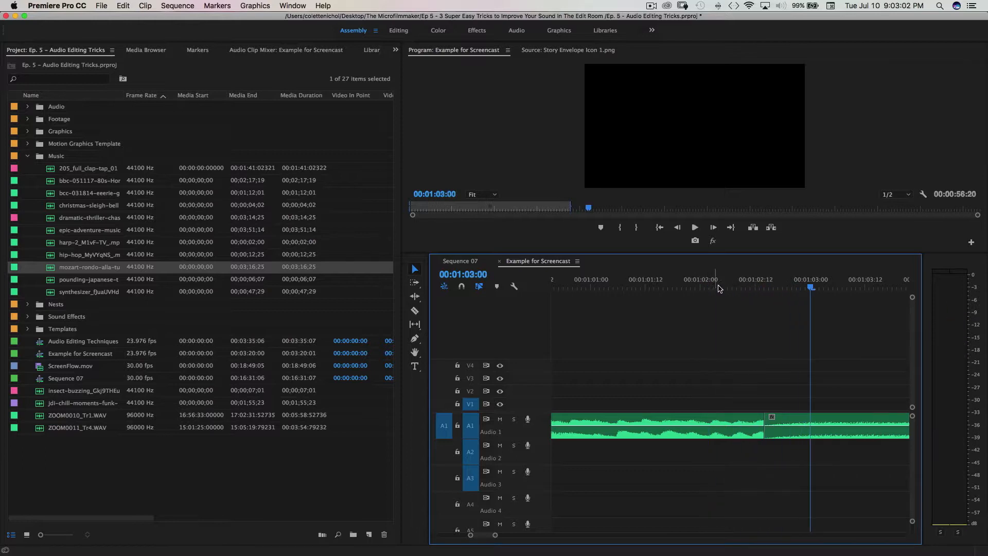
left_click(683, 287)
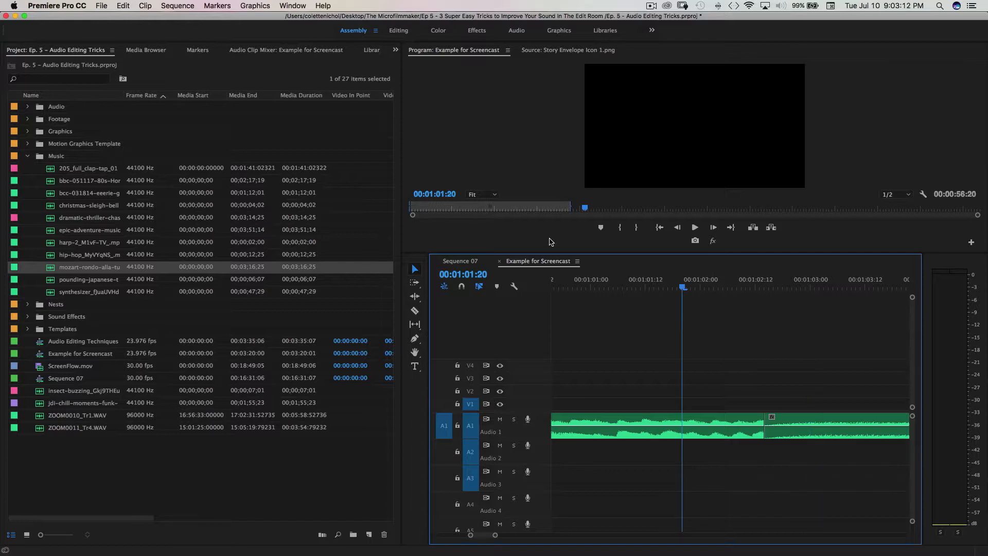
Bring up the effects list and try to apply Constant Gain at the cut between the music clips on A1
left_click(395, 49)
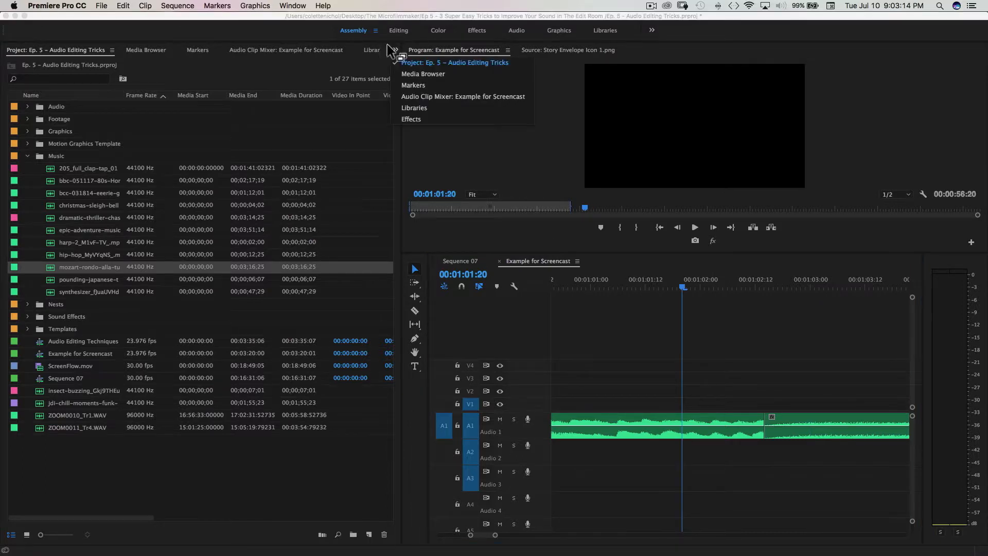
left_click(410, 119)
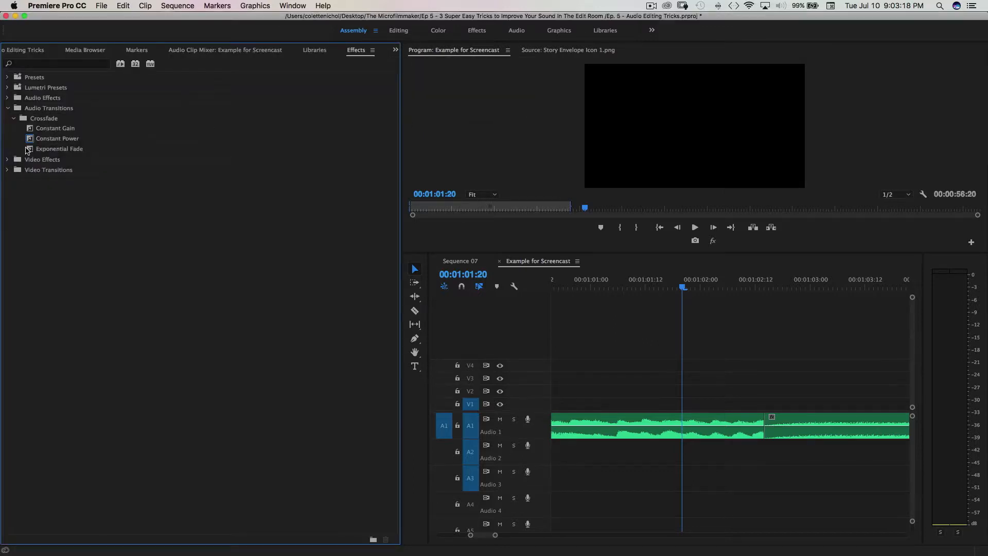
left_click(30, 130)
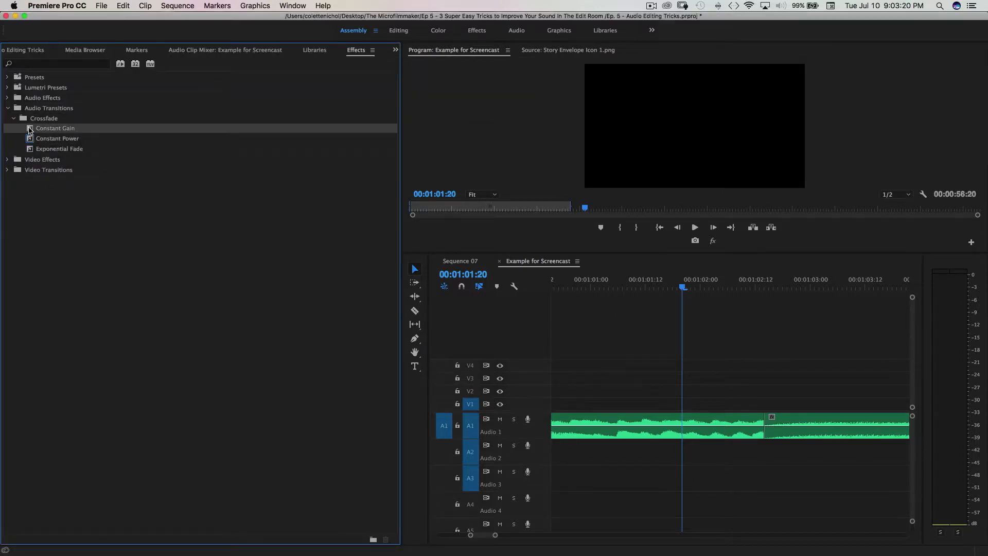
left_click_drag(30, 130, 793, 432)
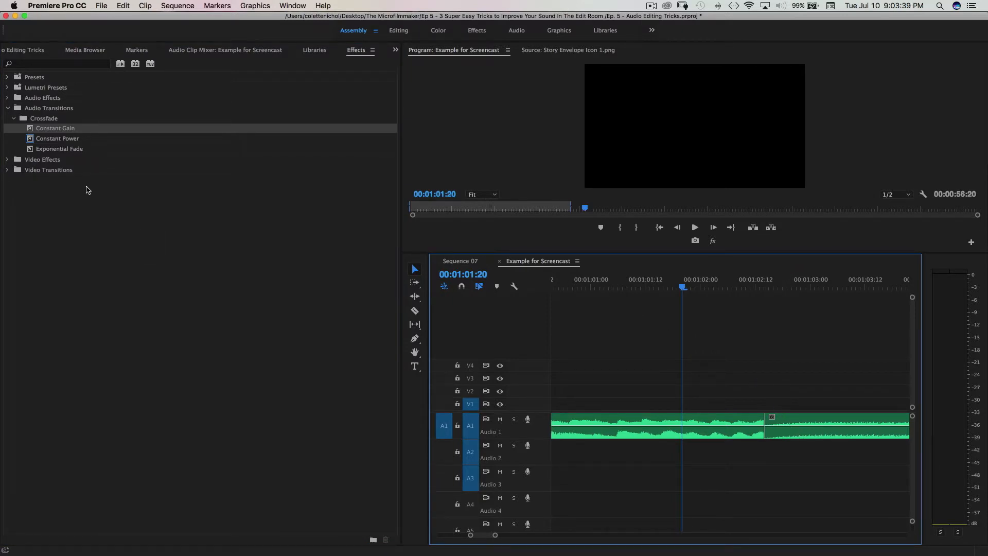
Apply a Constant Power crossfade at the cut between the two music clips on A1 and select the transition
left_click(40, 149)
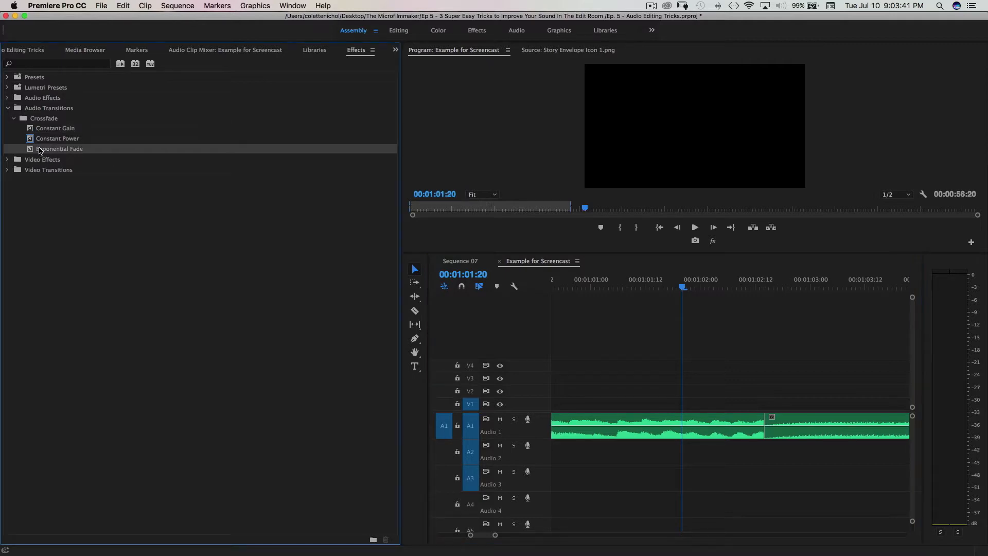
left_click(38, 140)
left_click_drag(29, 142, 767, 434)
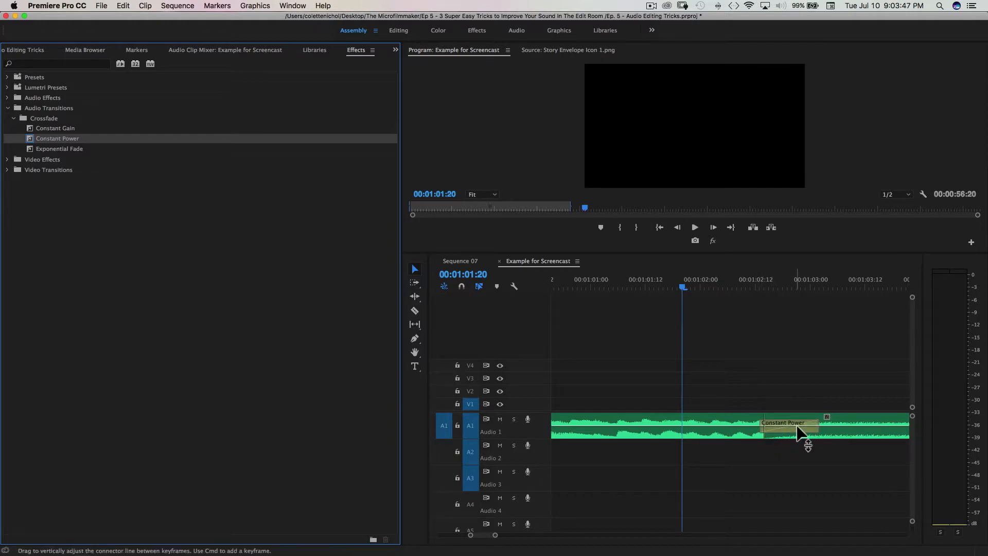
left_click(819, 428)
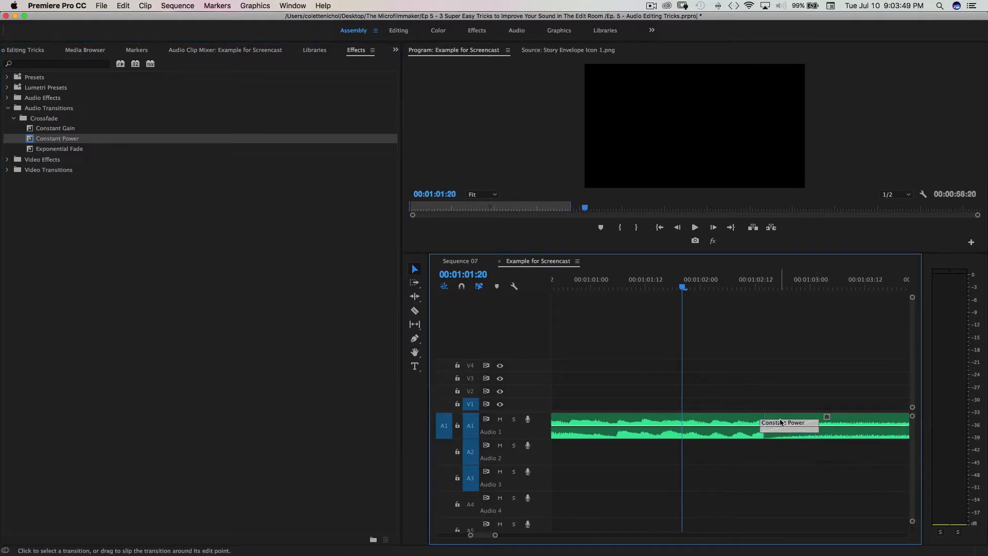
Play across the Constant Power crossfade between the two music clips on A1, starting around 00:01:01:20
key("space")
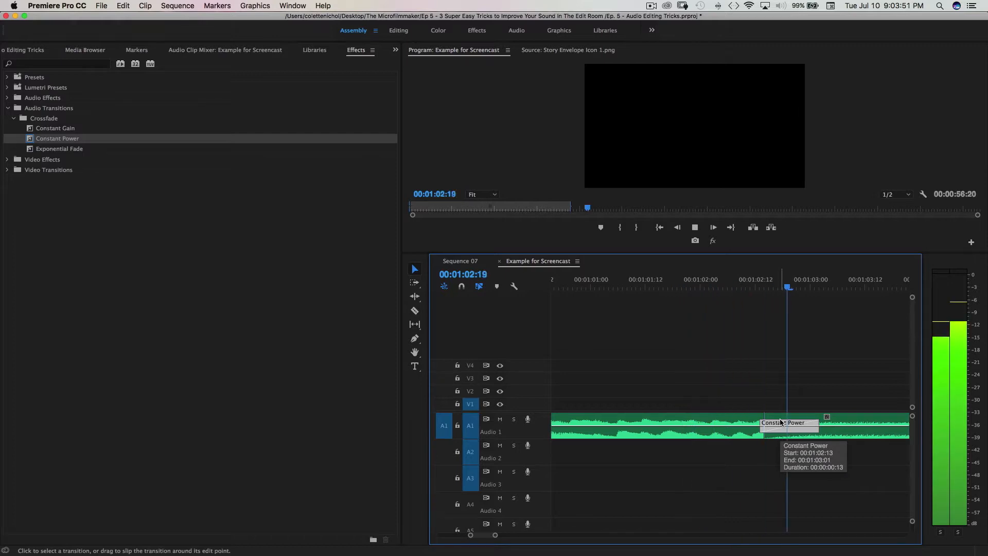
key("space")
left_click(720, 287)
left_click(679, 287)
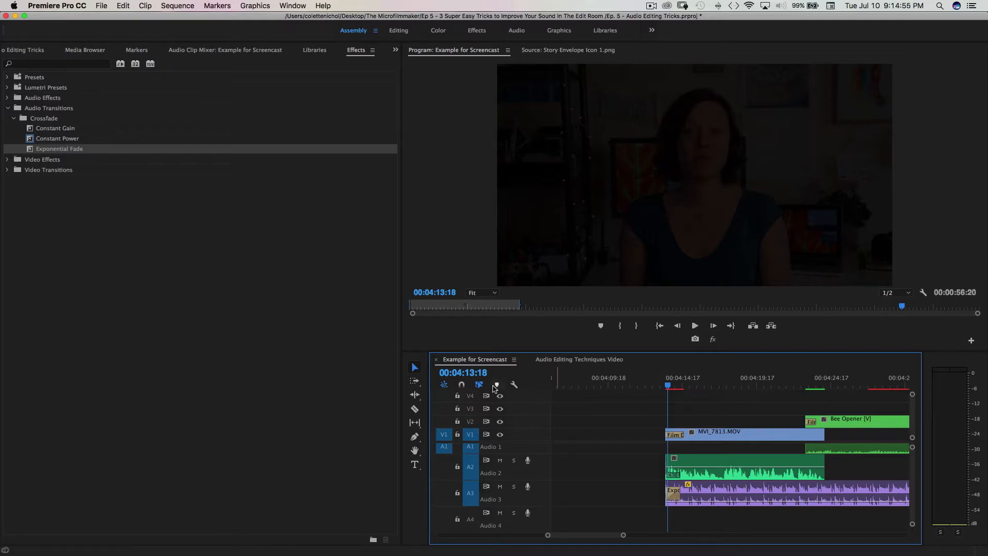
Move the playhead through the MVI_7813.MOV clip to the start of the Bee Opener clip at 00:04:23:00
left_click(415, 438)
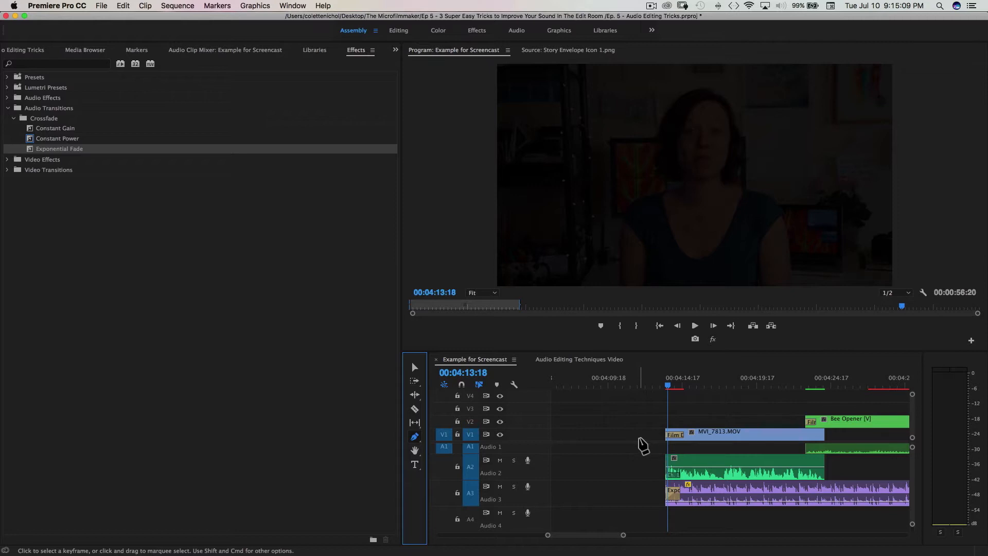
key("v")
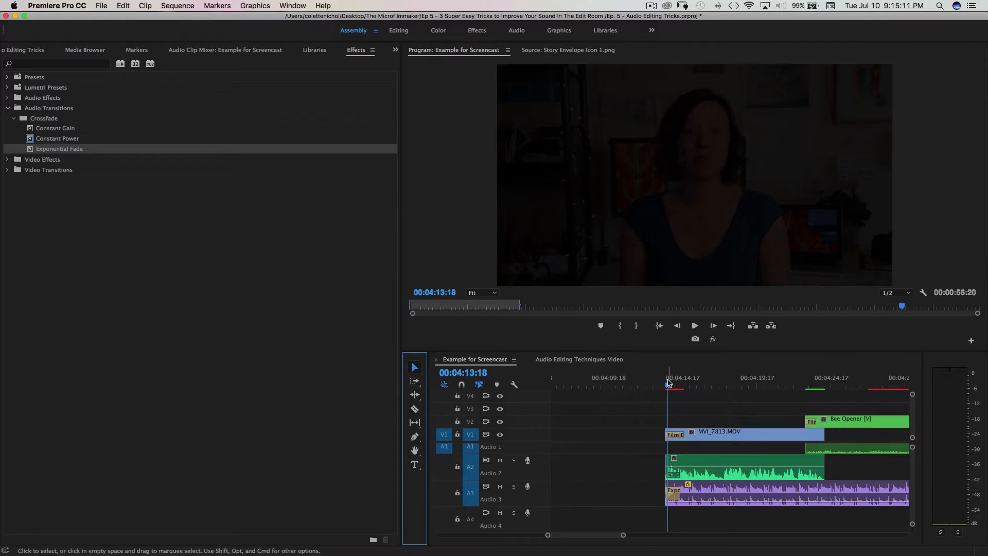
left_click(675, 387)
left_click_drag(675, 387, 736, 388)
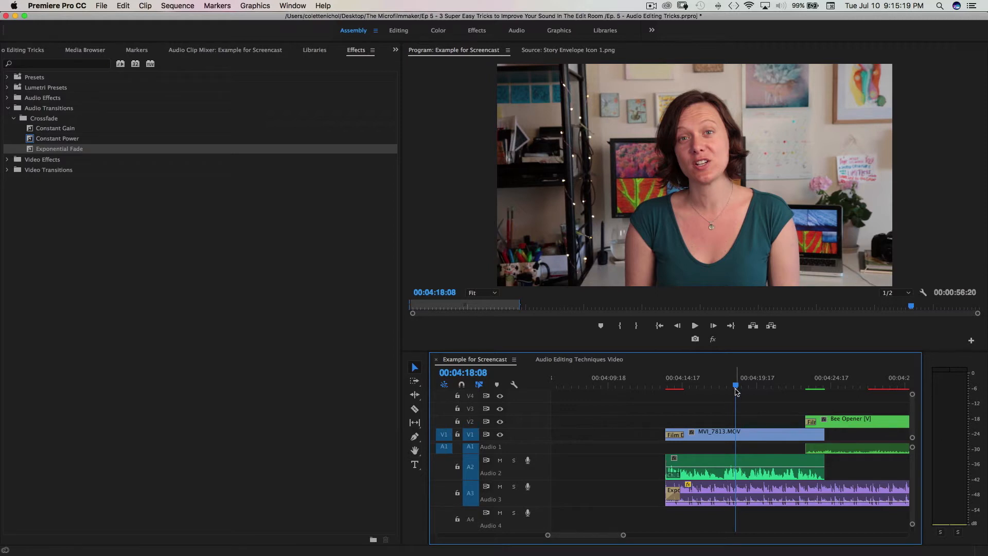
left_click_drag(736, 387, 807, 397)
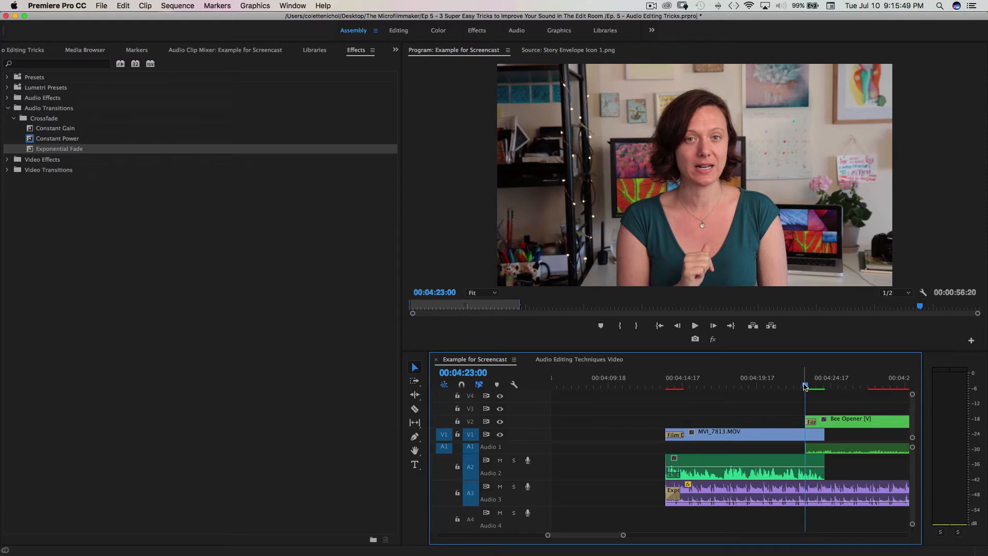
Add six volume keyframes with the Pen tool to the music clip on A3 around the start of the Bee Opener clip
key("=")
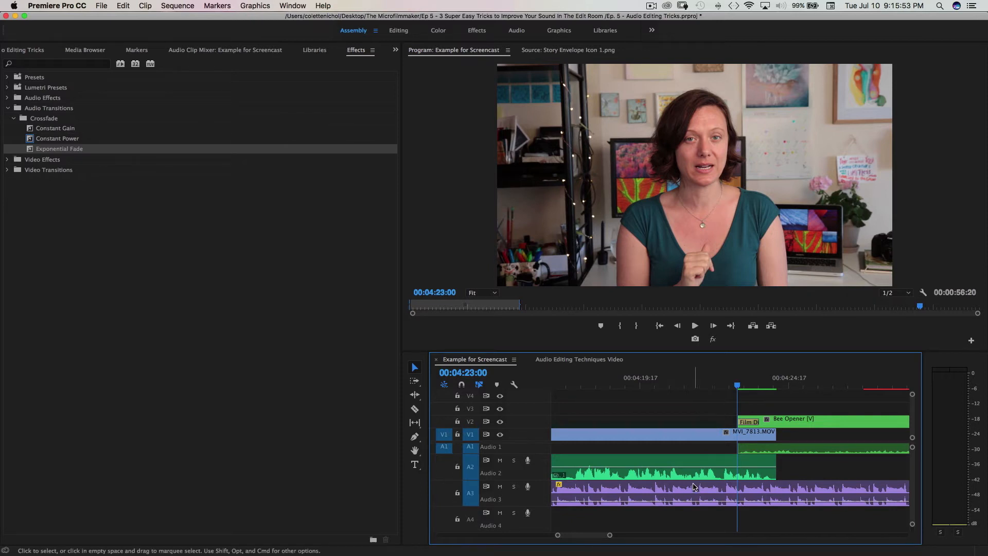
key("p")
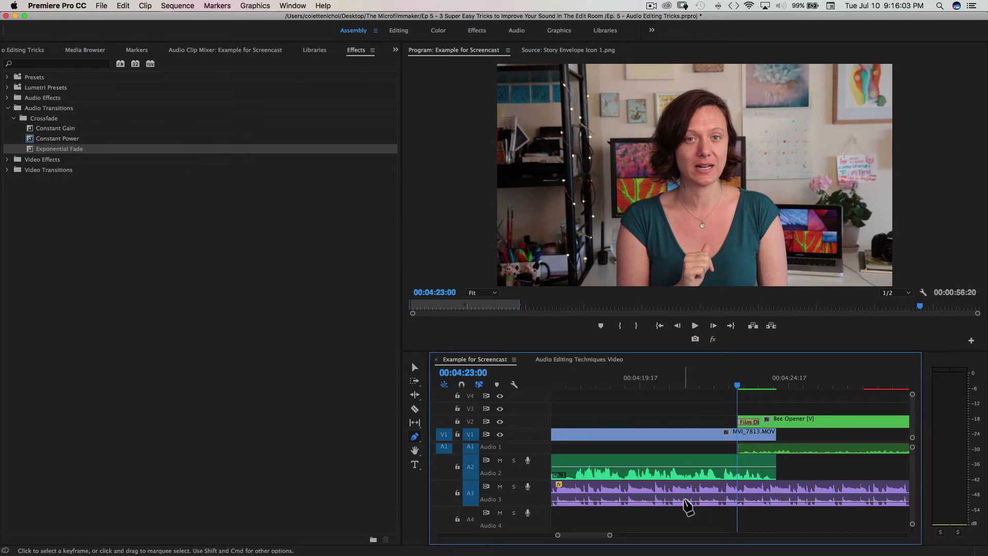
left_click(684, 499)
left_click(699, 502)
left_click(714, 502)
left_click(730, 502)
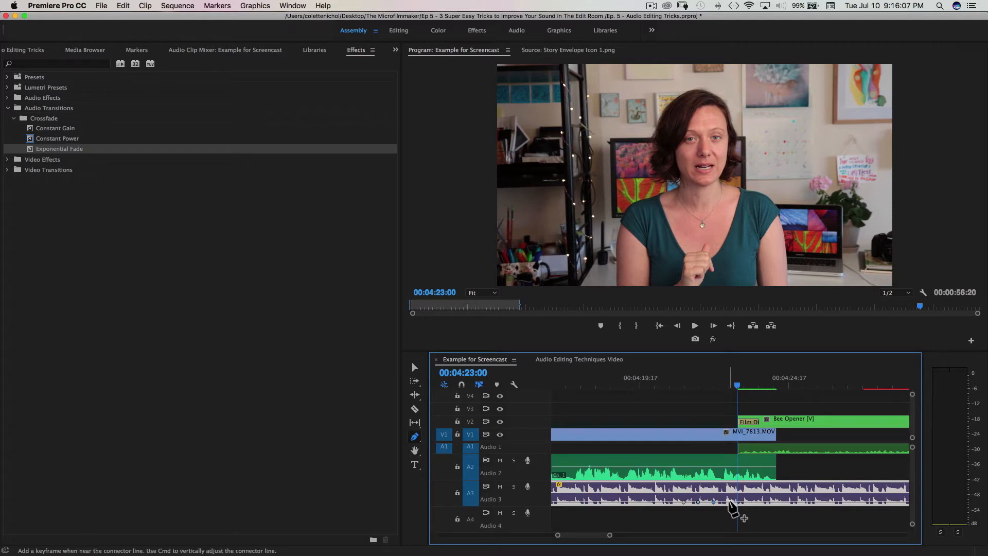
left_click(748, 501)
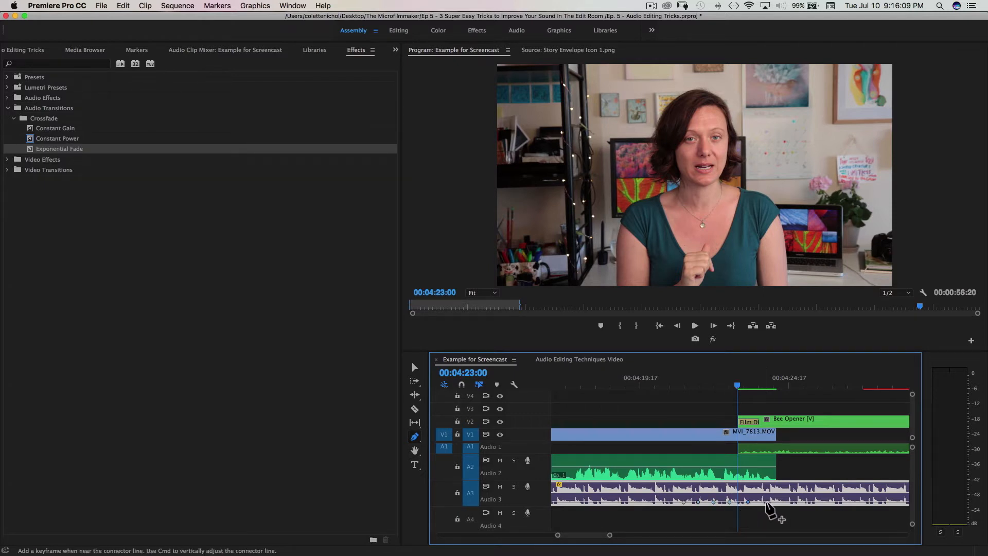
left_click(767, 502)
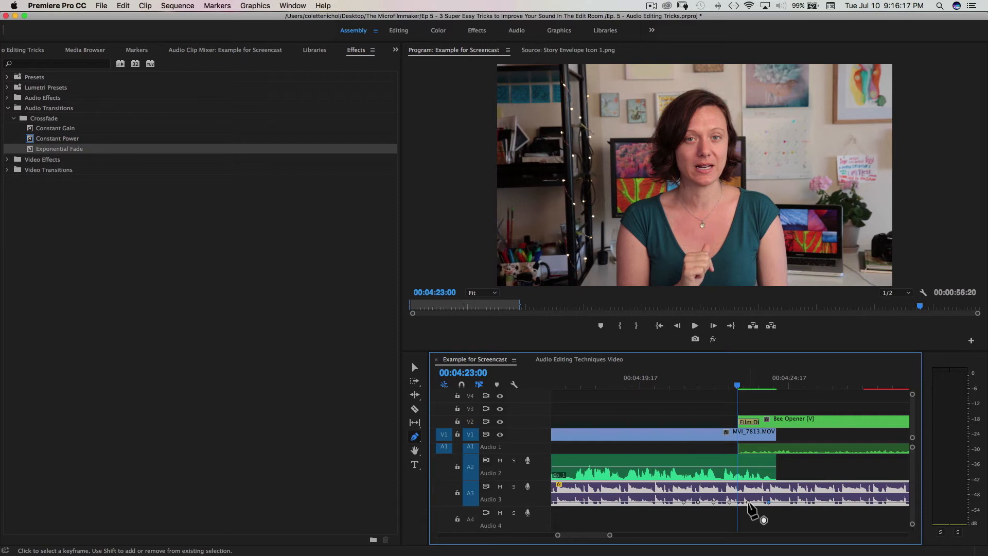
left_click(748, 503)
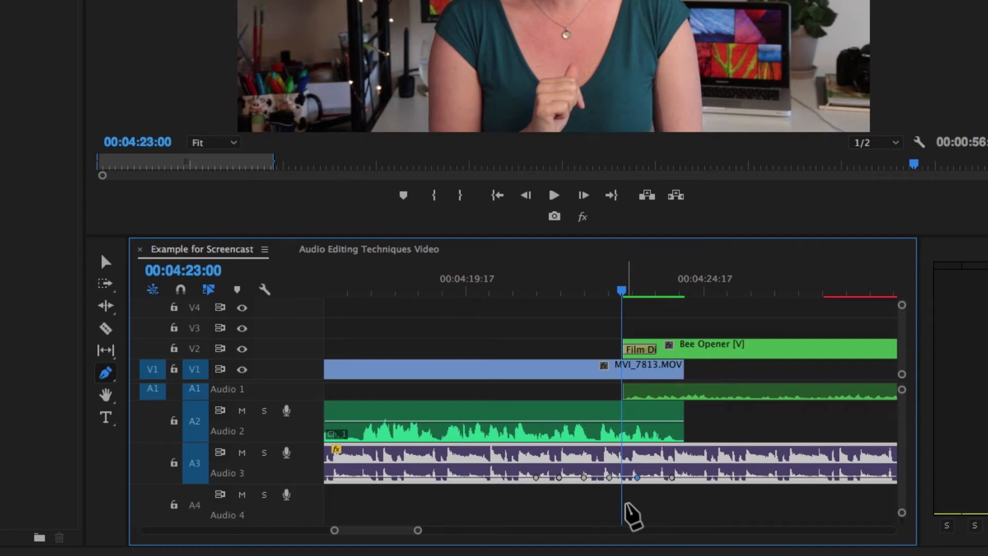
Raise the keyframes after the first one progressively so the A3 music volume ramps up into the Bee Opener clip
key("v")
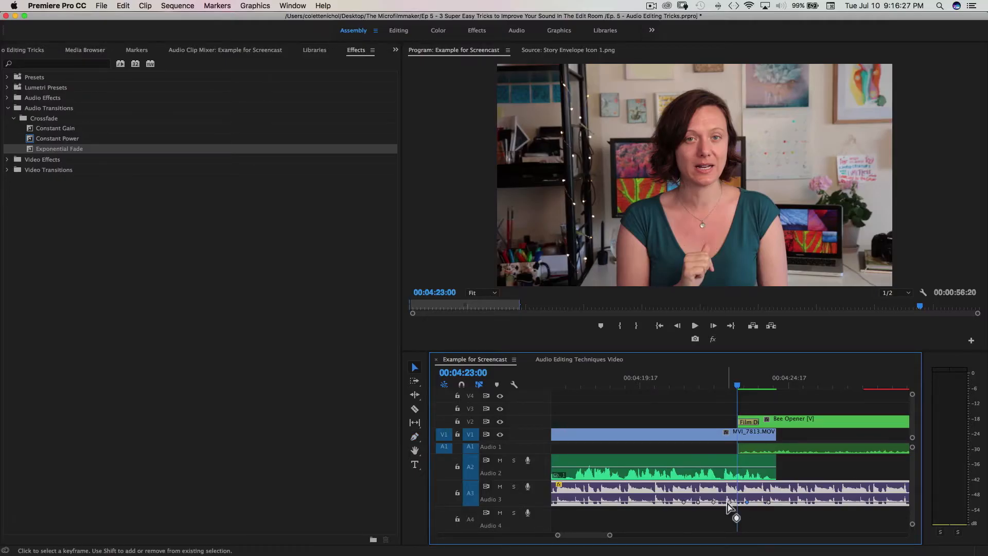
left_click_drag(698, 502, 698, 497)
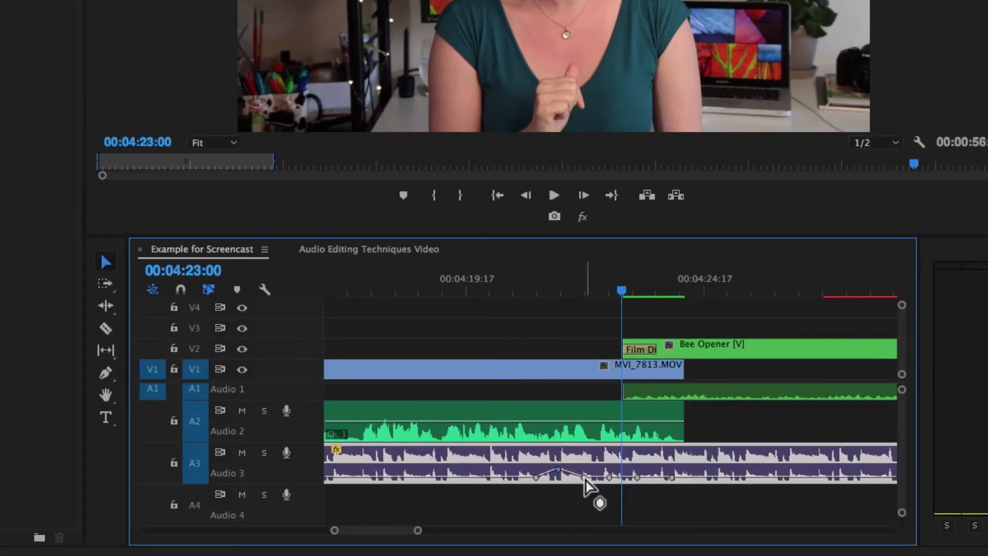
left_click_drag(585, 477, 584, 467)
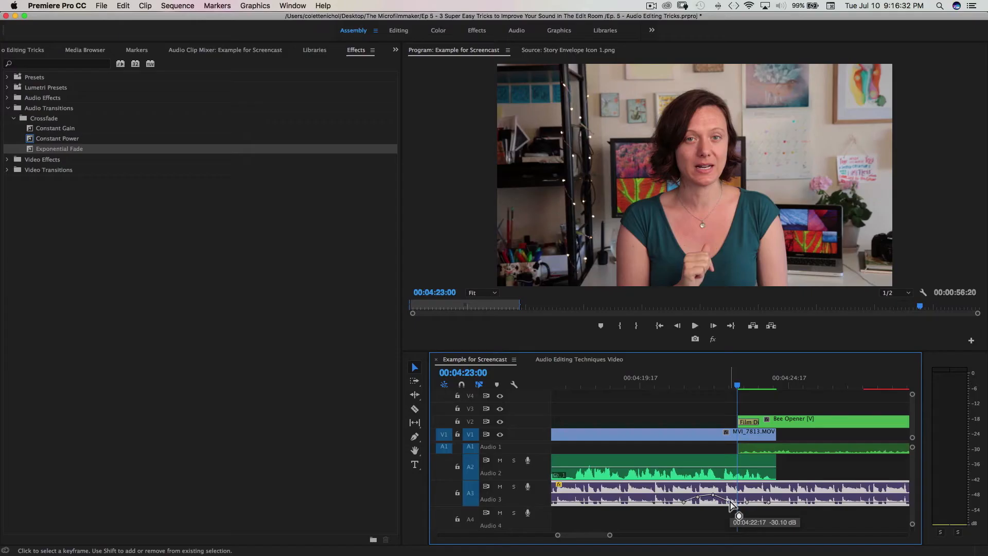
left_click_drag(730, 502, 768, 487)
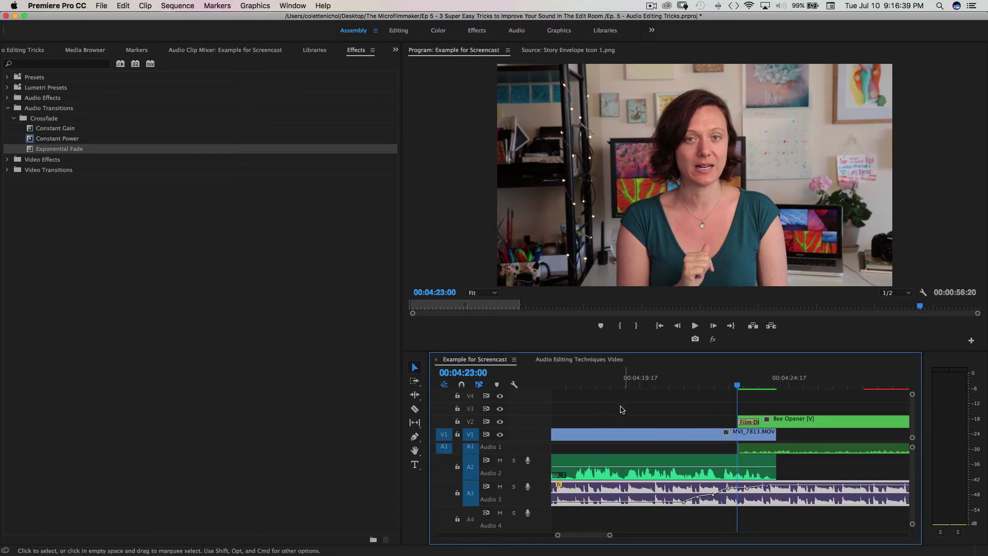
Play from about 00:04:19:17 past the start of the Bee Opener clip to hear the music's volume ramp
left_click(642, 388)
key("space")
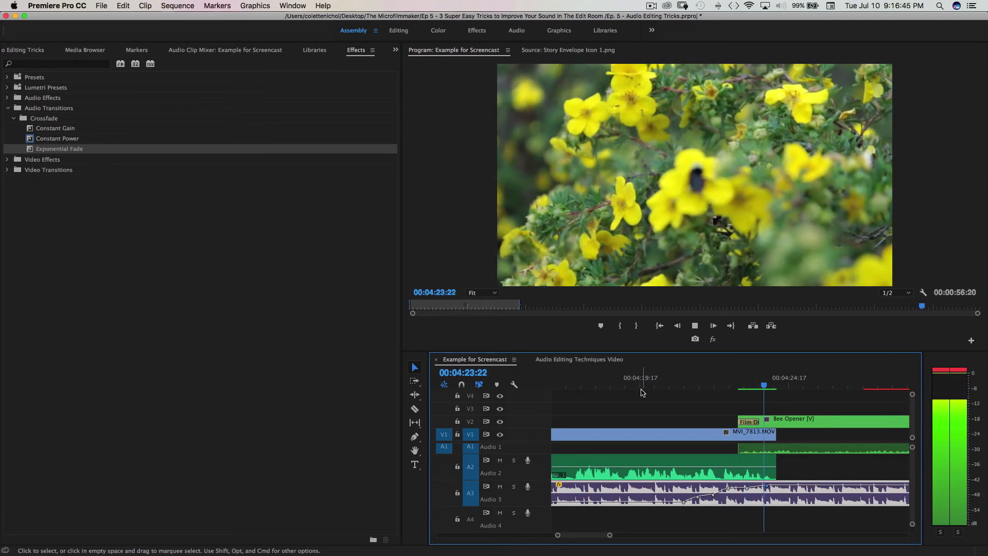
key("space")
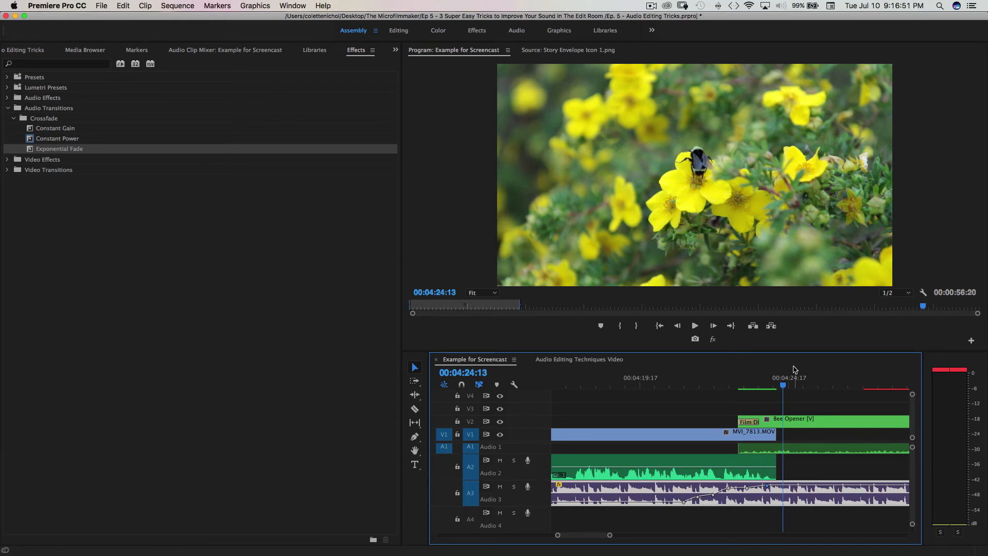
Lower the middle volume keyframes on the A3 music clip so the level rises mainly around 00:04:22:20
left_click_drag(784, 386, 732, 386)
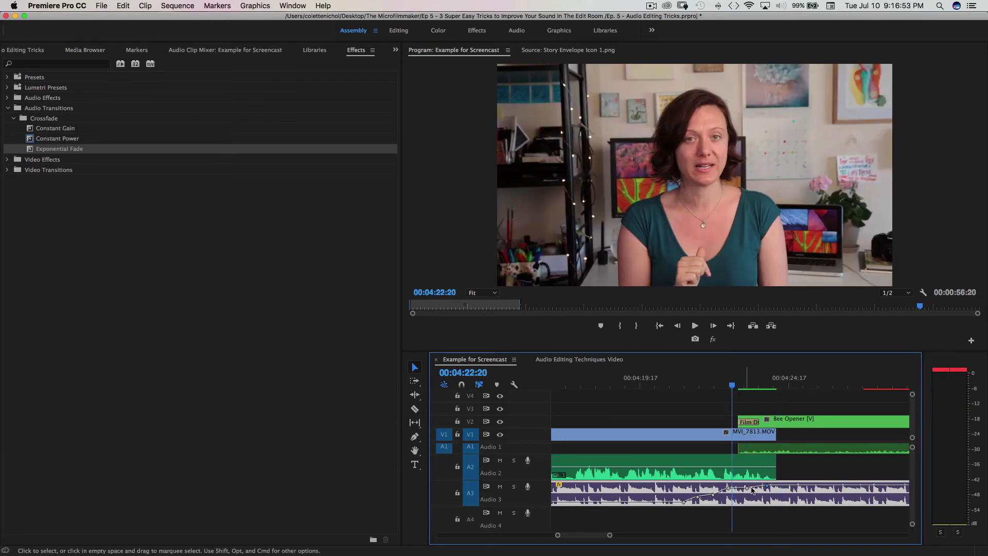
mouse_move(728, 488)
left_mouse_down()
mouse_move(733, 495)
mouse_move(714, 499)
left_mouse_up()
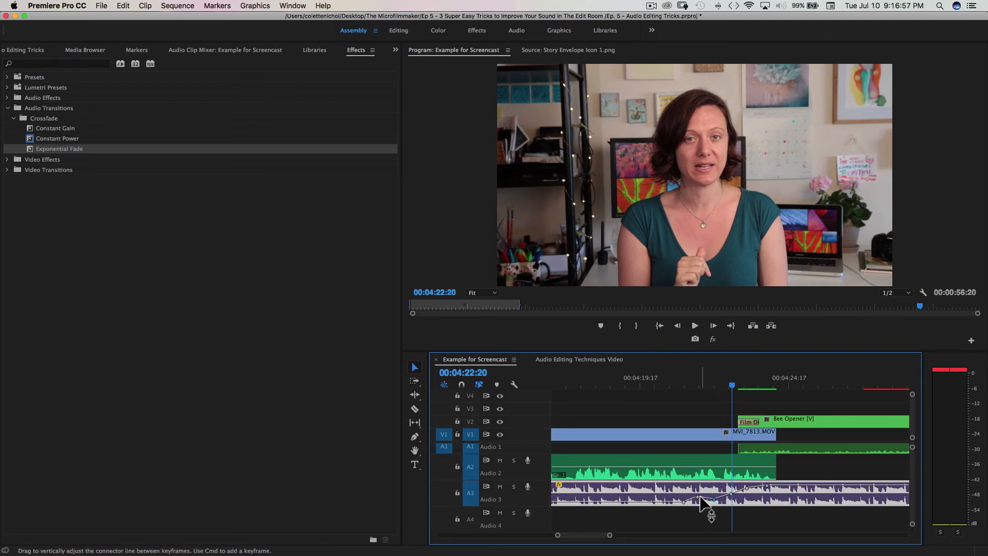
left_click(731, 493)
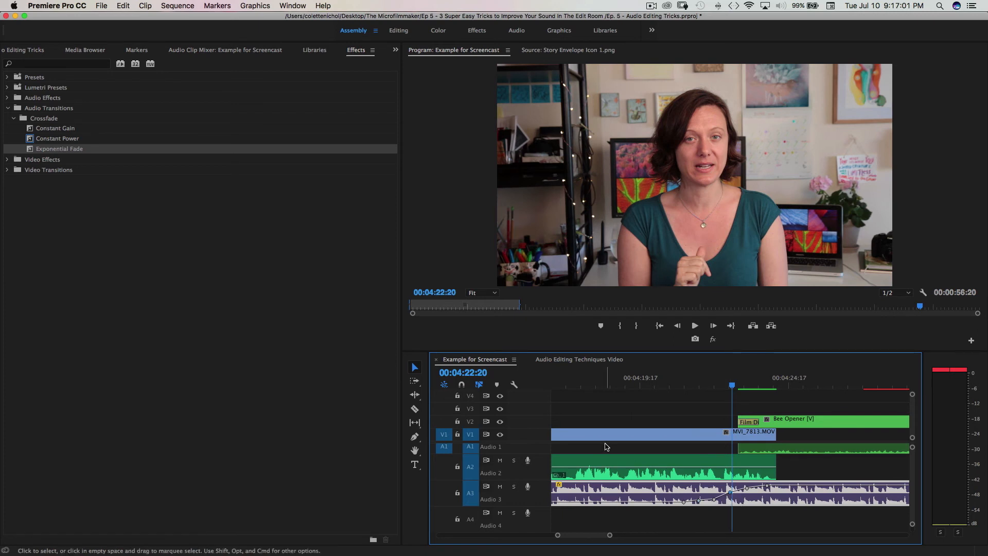
left_click_drag(475, 456, 476, 484)
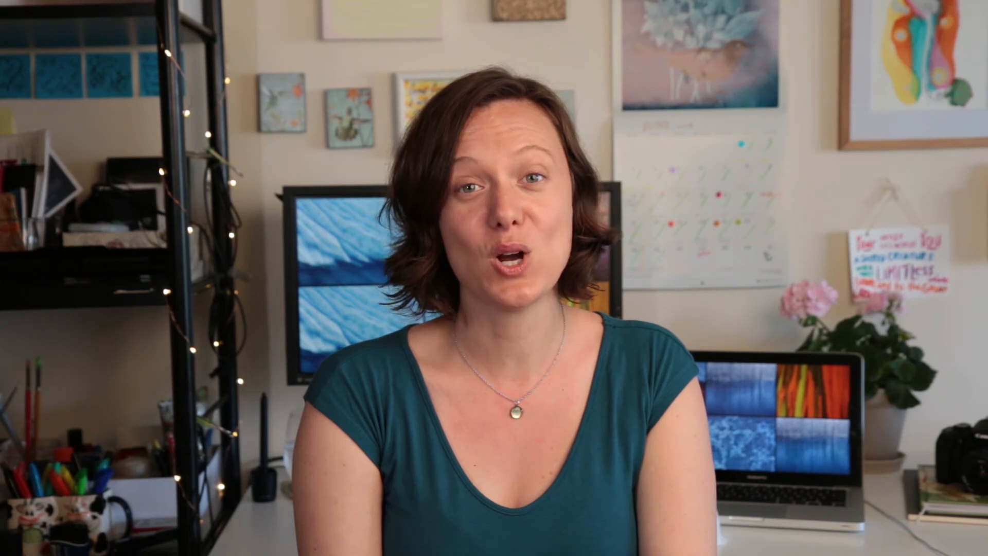